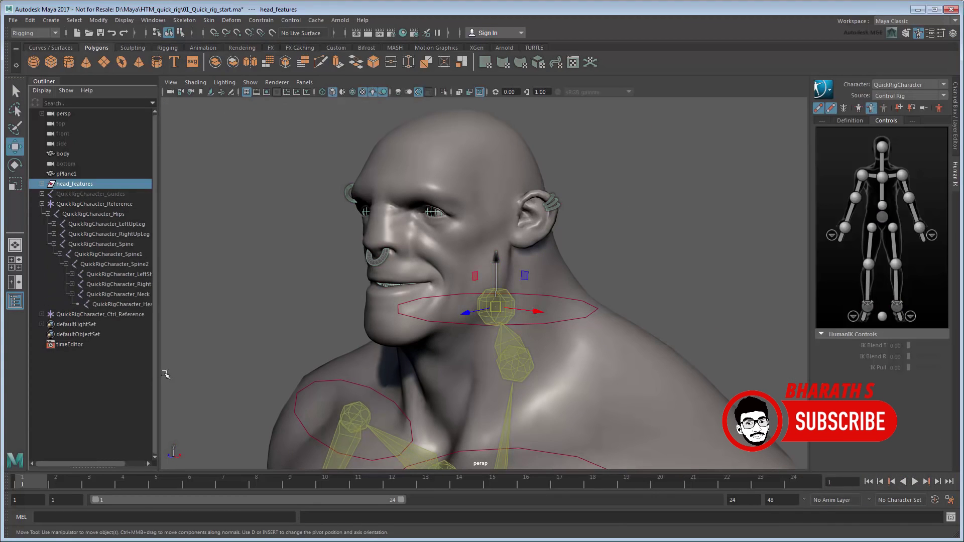
Rotate the rig's head control about 48° sideways to test the quick rig.
drag(159, 376, 193, 375)
click(125, 304)
ctrl+click(74, 184)
click(261, 20)
click(271, 43)
click(599, 318)
key(e)
mouse_move(555, 311)
mouse_down()
mouse_move(536, 317)
mouse_move(578, 316)
mouse_up()
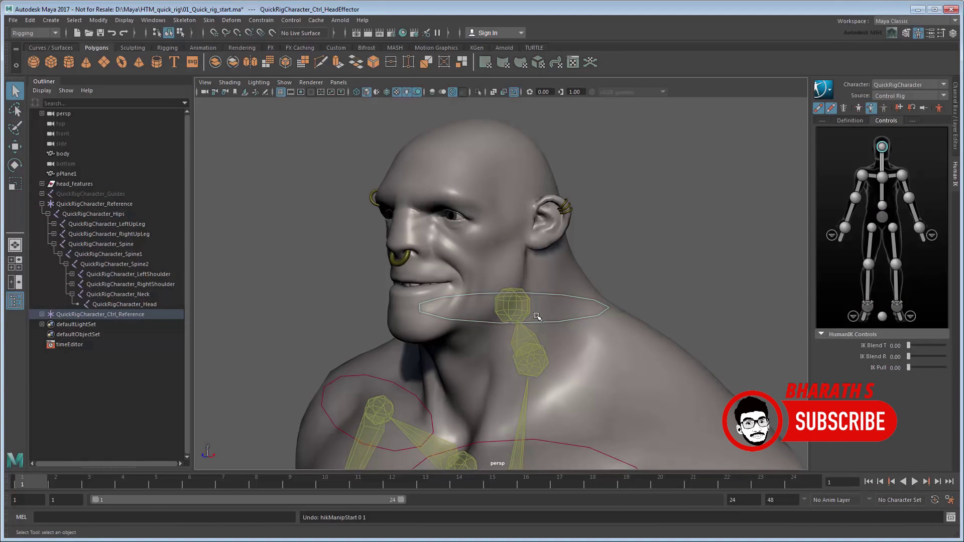
Start the Paint Skin Weights tool on the body mesh.
click(475, 227)
click(208, 20)
click(221, 92)
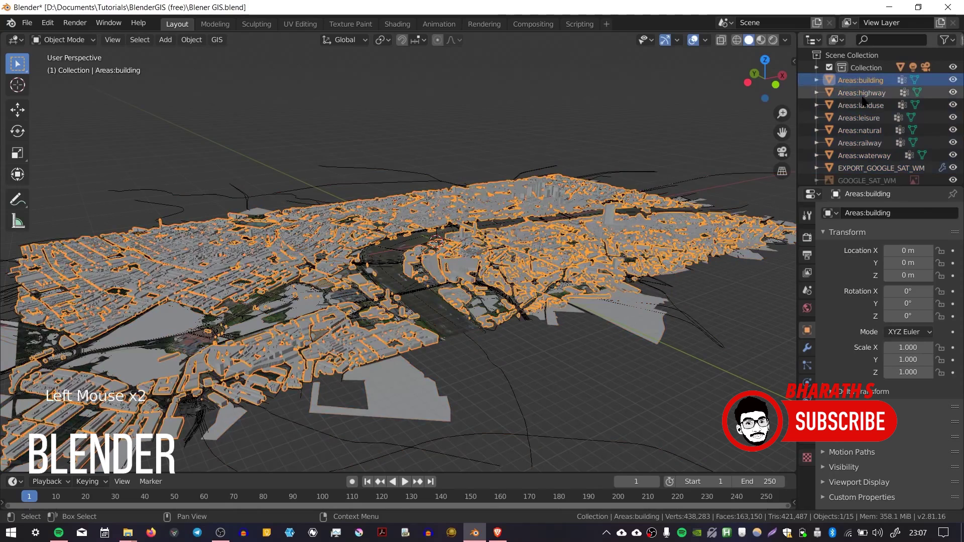
Select the Areas highway, landuse, leisure and natural layers one by one.
click(863, 96)
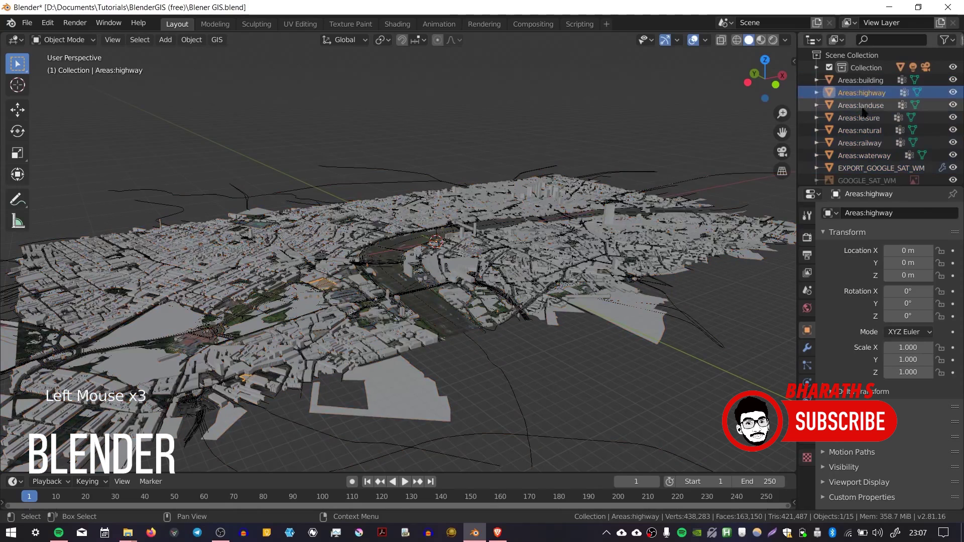
click(864, 106)
click(863, 118)
click(862, 131)
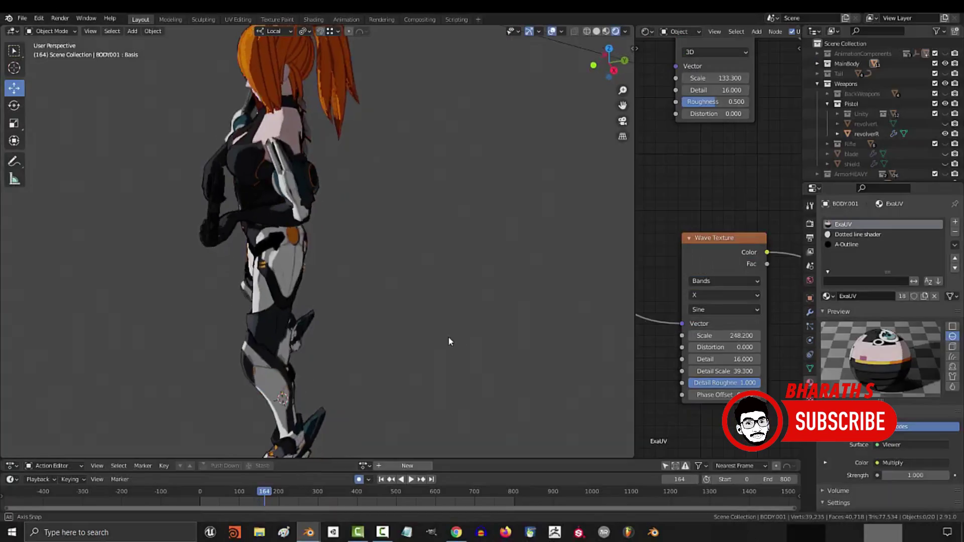
Orbit and zoom around the toon character.
middle_drag(448, 337, 165, 282)
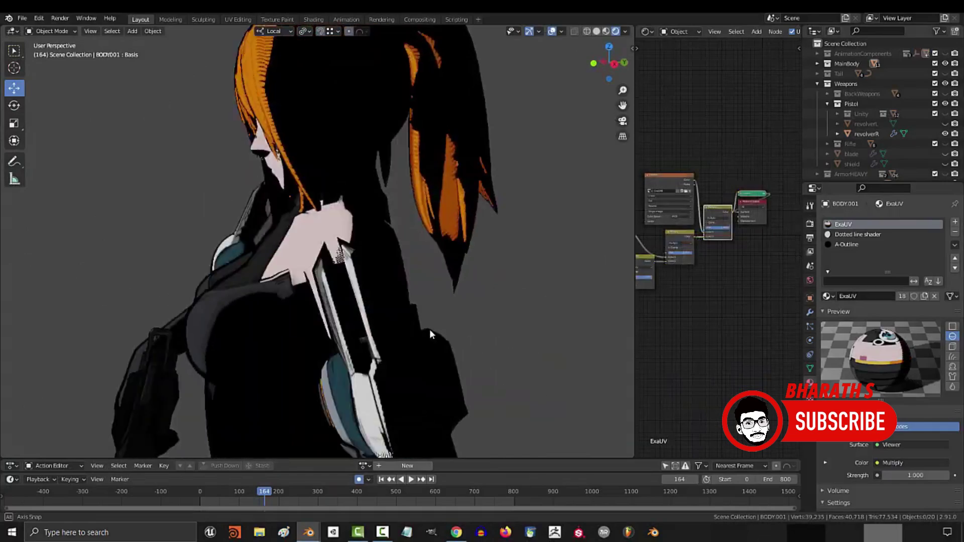
mouse_move(429, 330)
middle_down()
mouse_move(333, 302)
mouse_move(252, 314)
mouse_move(375, 318)
middle_up()
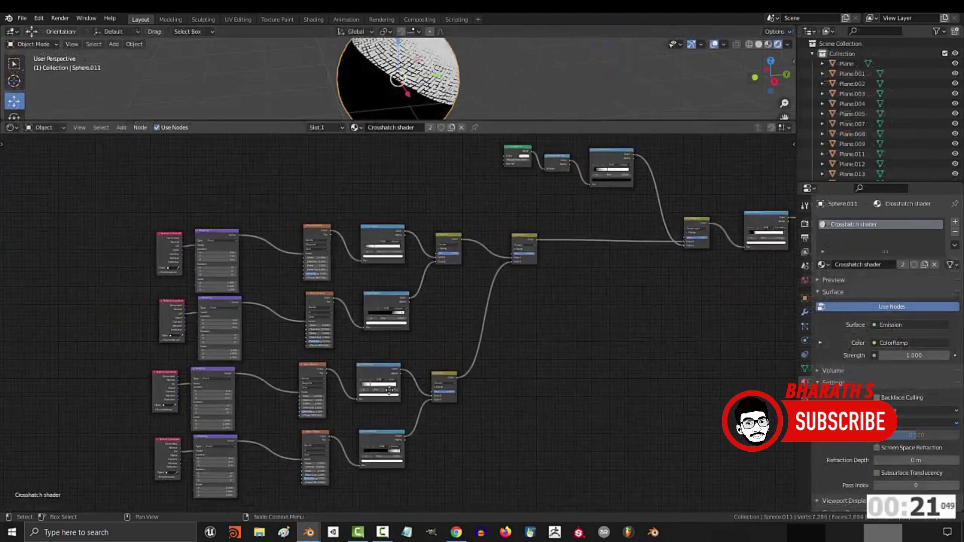
scroll(439, 326, up, 4)
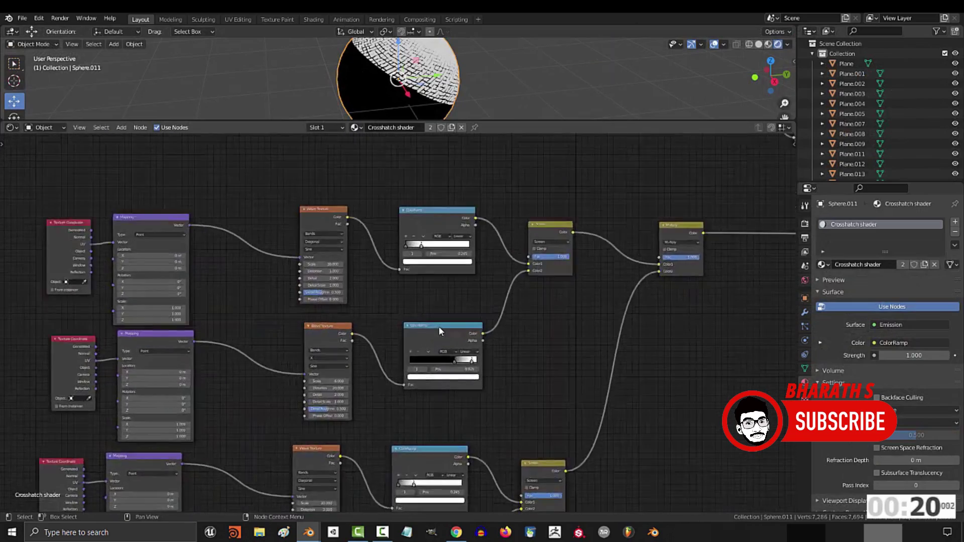
scroll(439, 326, up, 2)
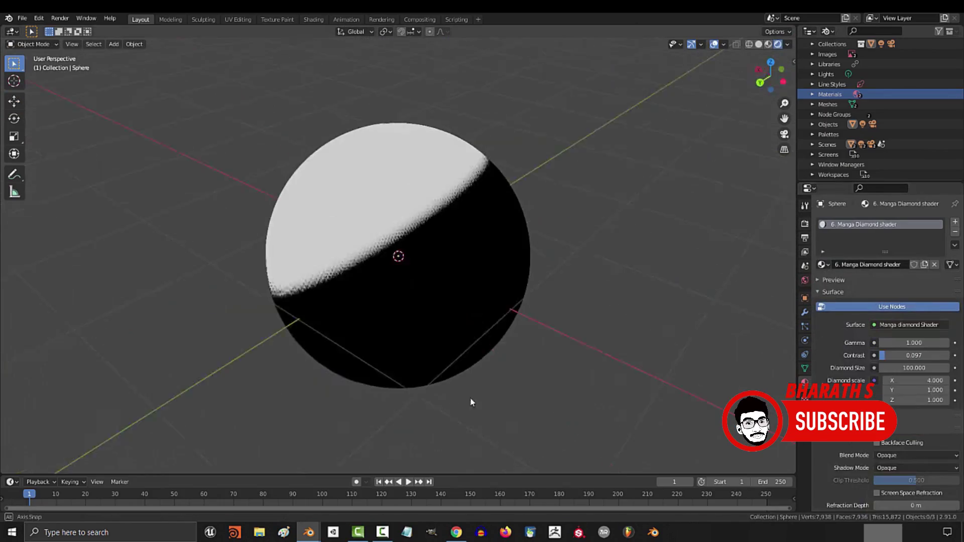
Orbit and zoom around the crosshatch shader sphere scene.
middle_drag(472, 400, 650, 348)
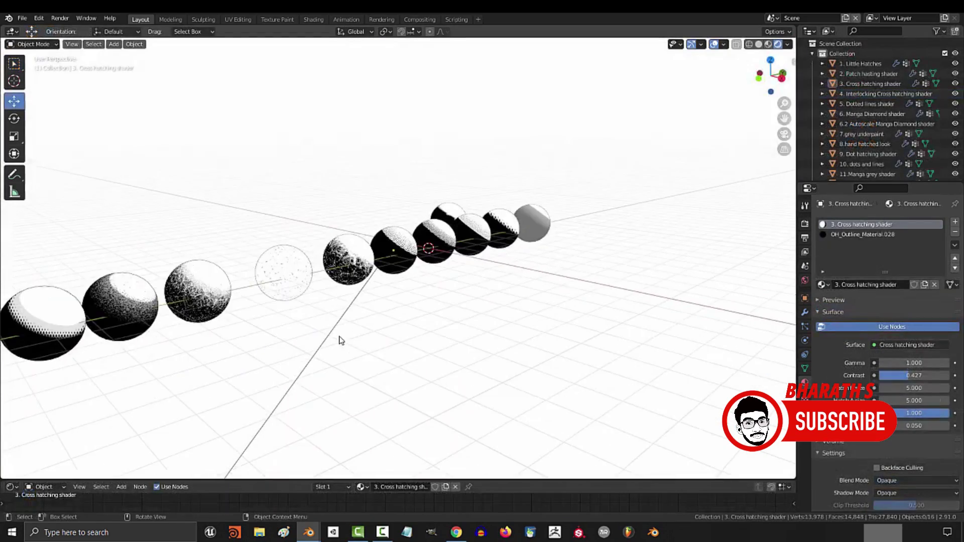
scroll(313, 315, up, 3)
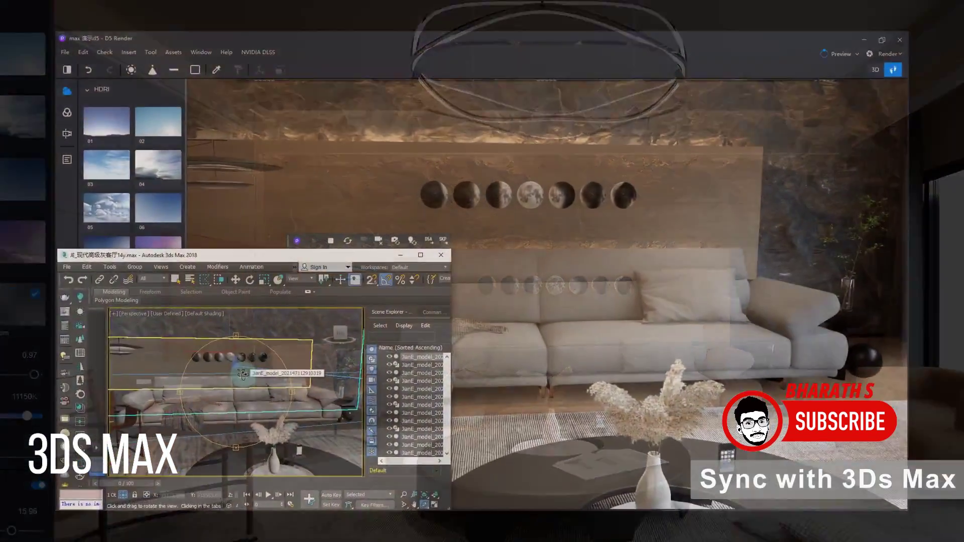
drag(184, 398, 236, 362)
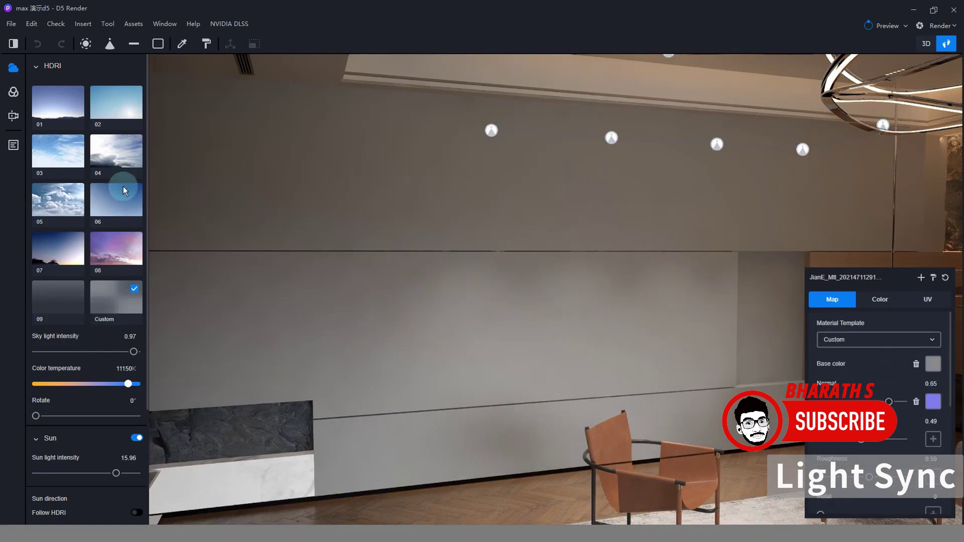
Select the VRayIES002 spotlight group and set its brightness to 33.9.
click(14, 145)
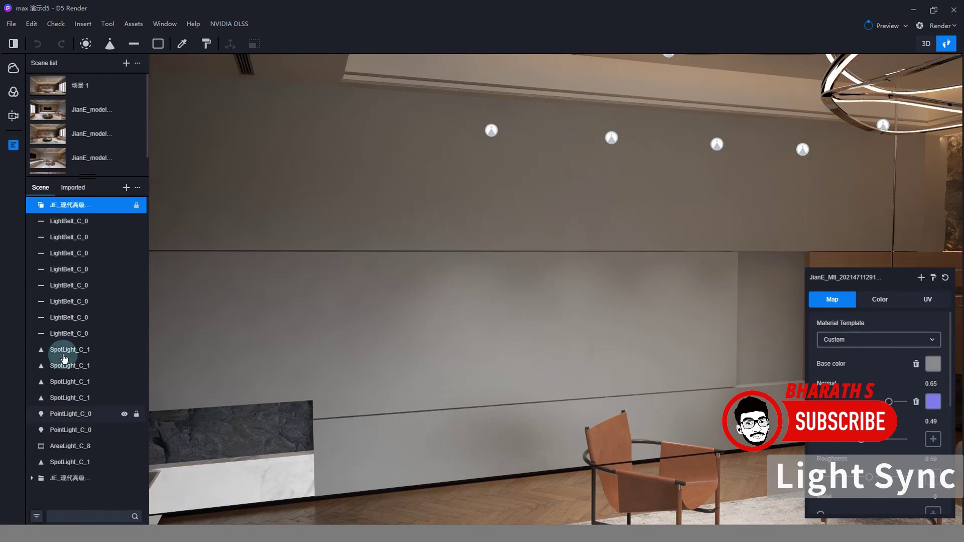
double_click(47, 494)
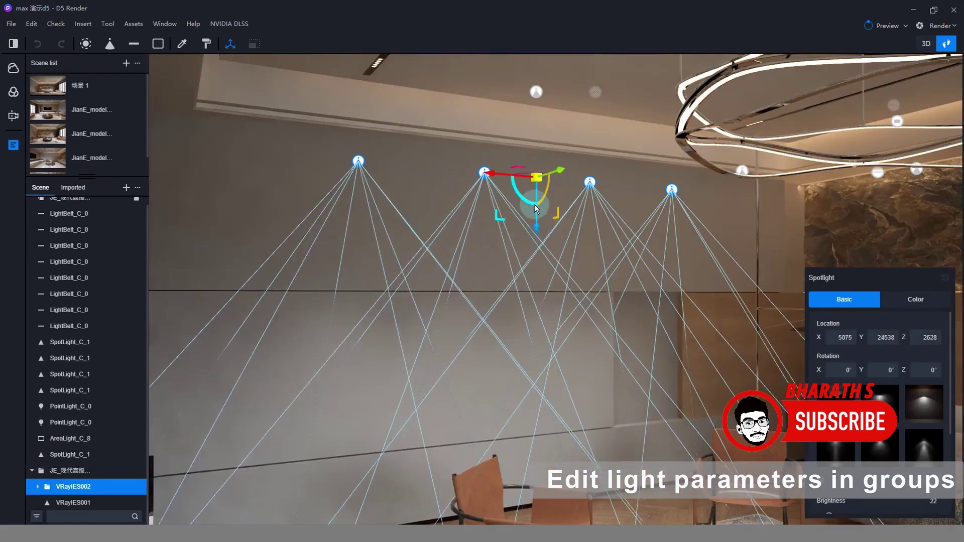
scroll(879, 402, down, 2)
mouse_move(829, 456)
mouse_down()
mouse_move(863, 456)
mouse_move(834, 456)
mouse_up()
drag(884, 488, 904, 488)
click(908, 302)
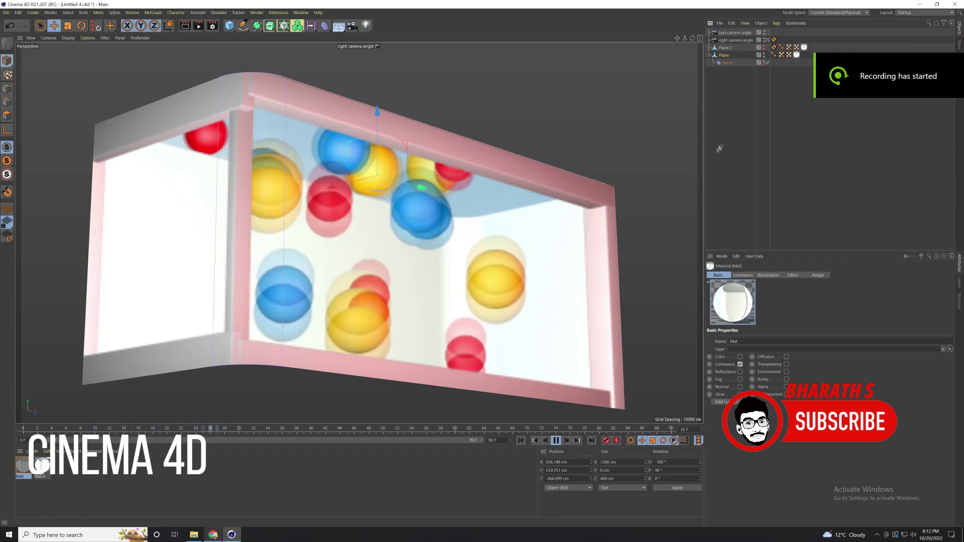
Disable the Bend on the ball box and move the sphere right toward the corner.
click(767, 62)
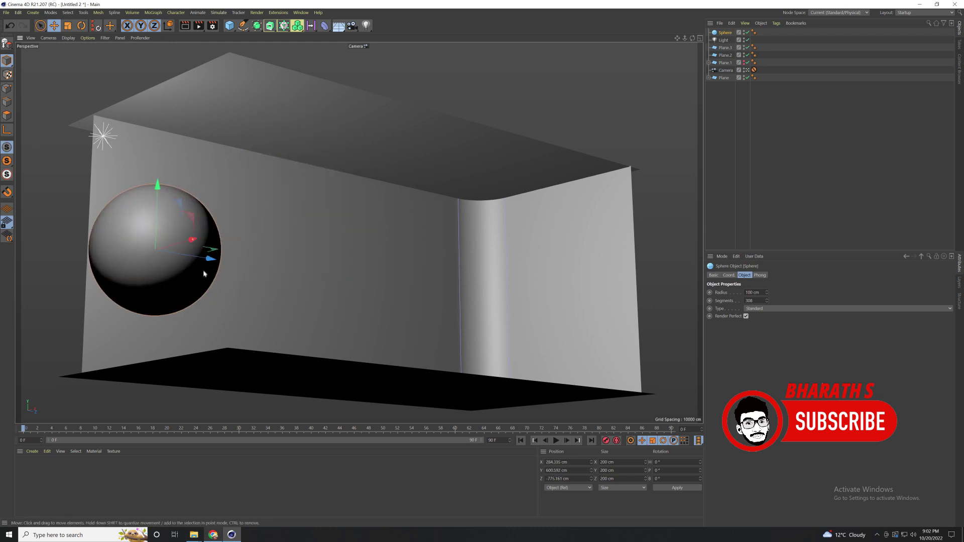
drag(204, 274, 291, 330)
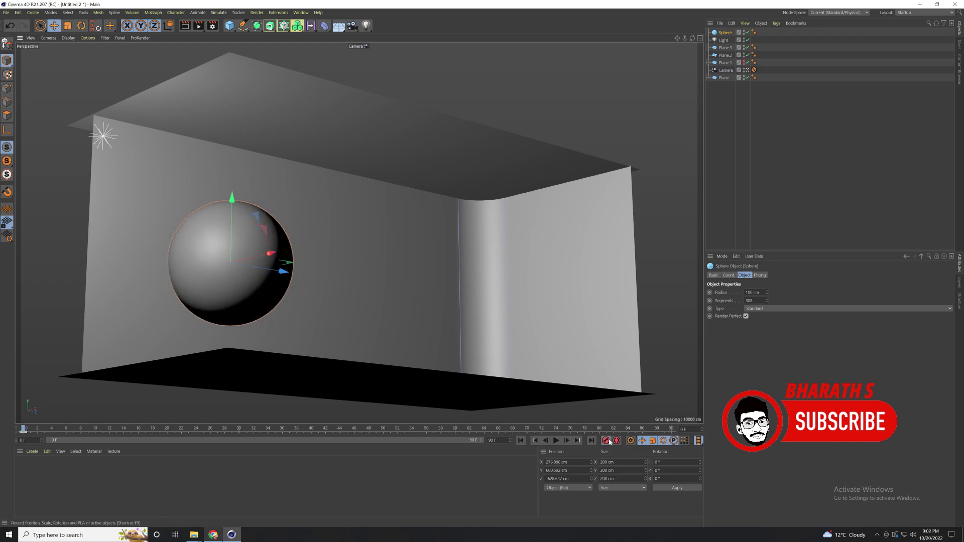
drag(245, 263, 493, 236)
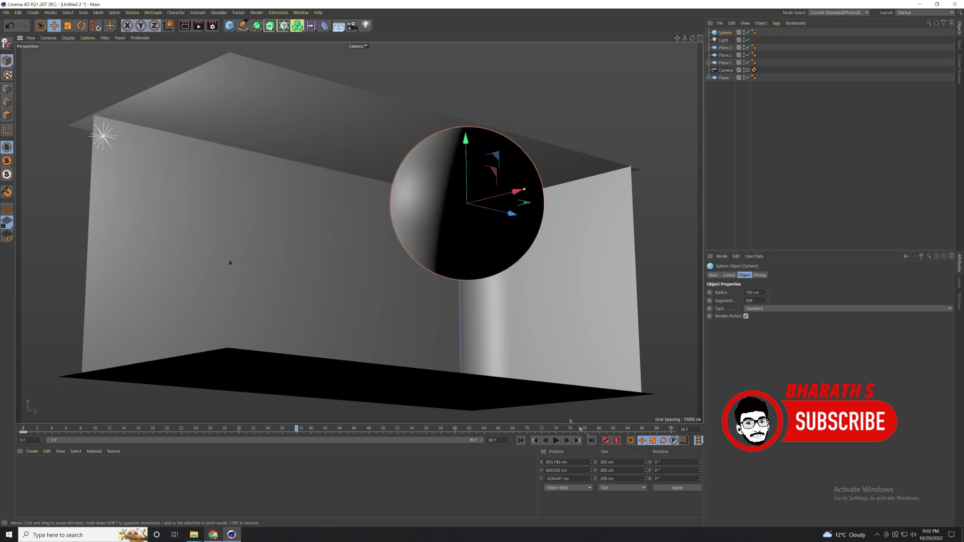
Scrub the animation to frame 37 and set the end frame to 1.
mouse_move(295, 426)
mouse_down()
mouse_move(38, 428)
mouse_move(289, 428)
mouse_up()
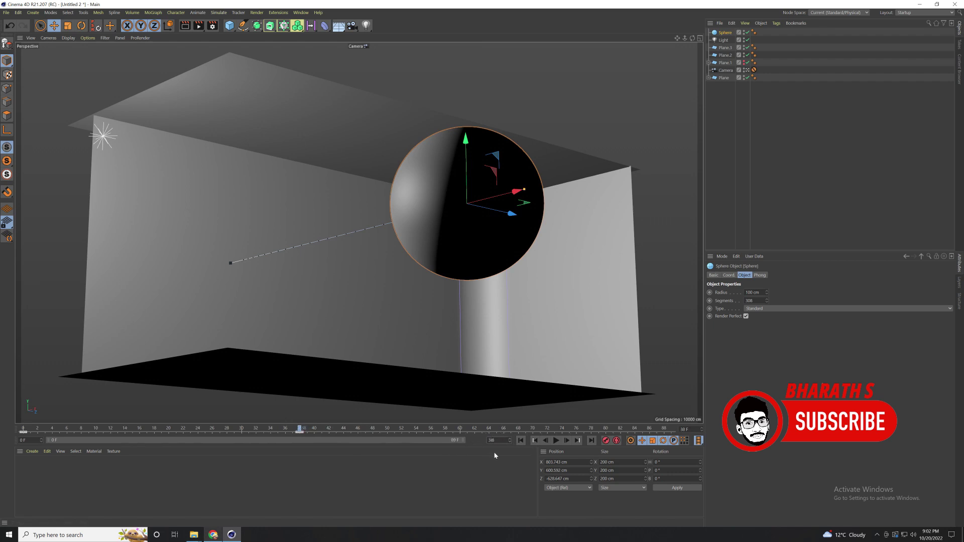
text(1)
key(Return)
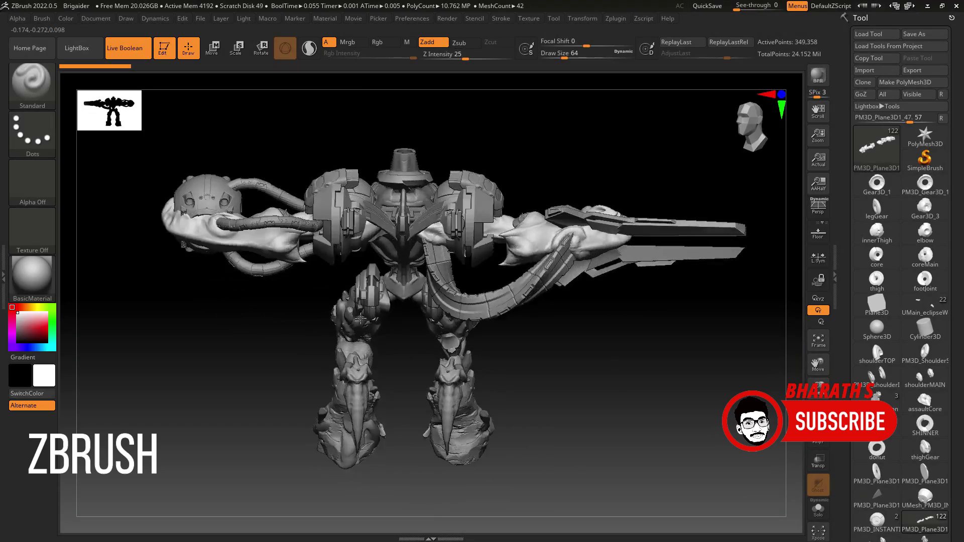
Run ZRemesher on the hood sculpt.
drag(361, 319, 231, 291)
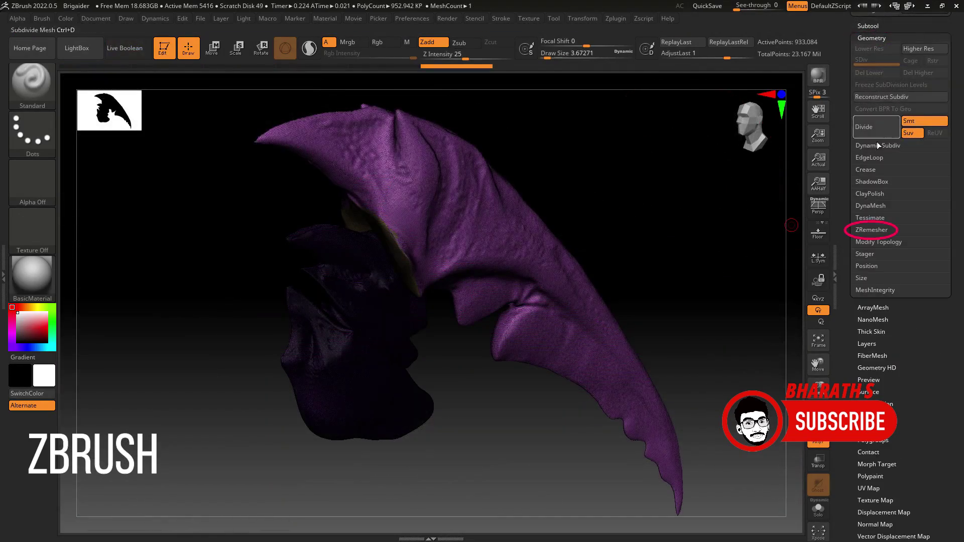
click(872, 230)
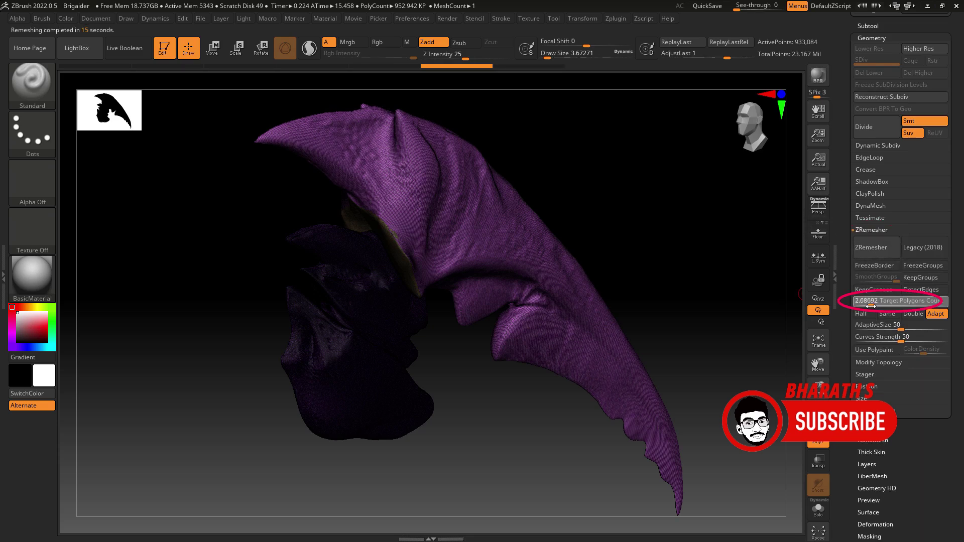
click(878, 249)
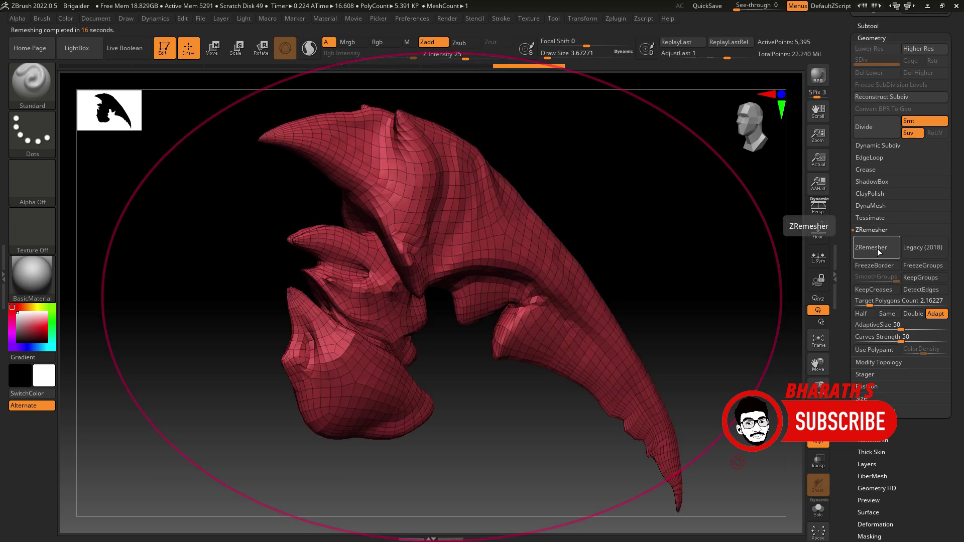
Undo the remesh, lower Target Polygons Count to 1.55514, and inspect the face.
key(ctrl+z)
drag(924, 303, 917, 307)
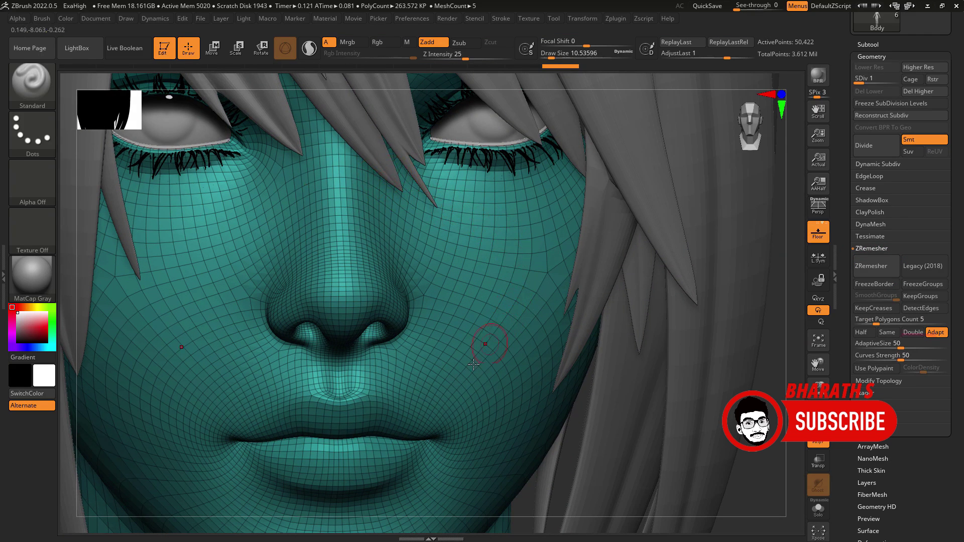
right_drag(474, 365, 386, 229)
right_drag(468, 357, 403, 152)
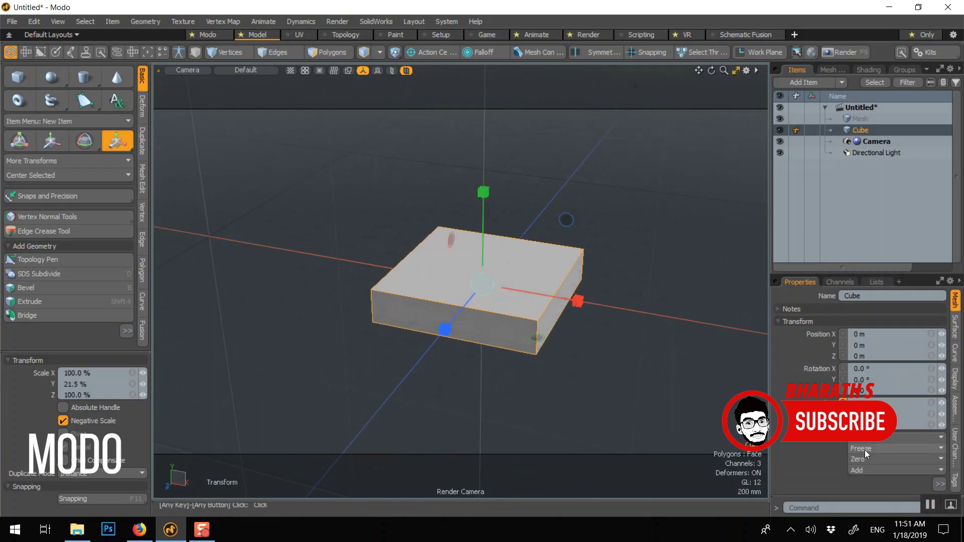
Freeze the cube's scale so Y reads 100% and view the subdivided block from above.
click(865, 449)
click(850, 481)
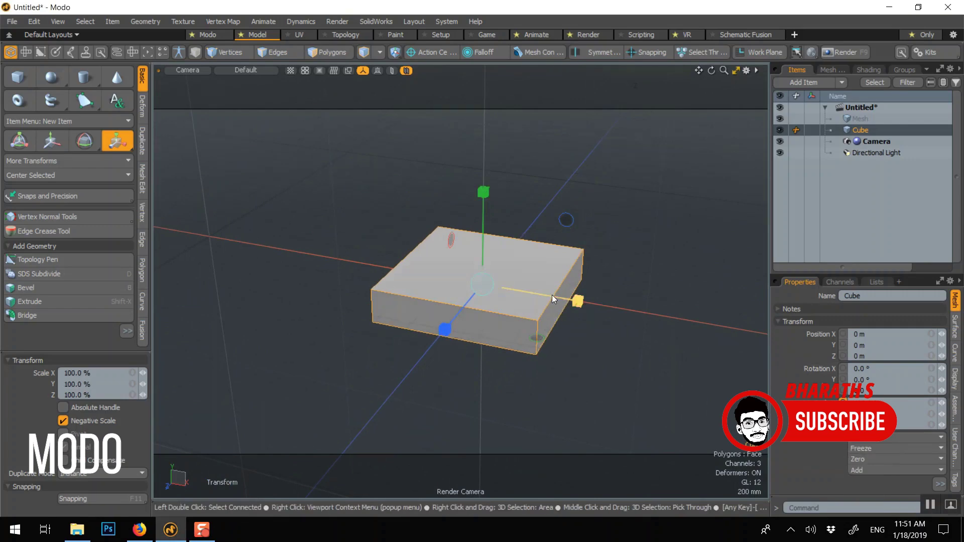
key(q)
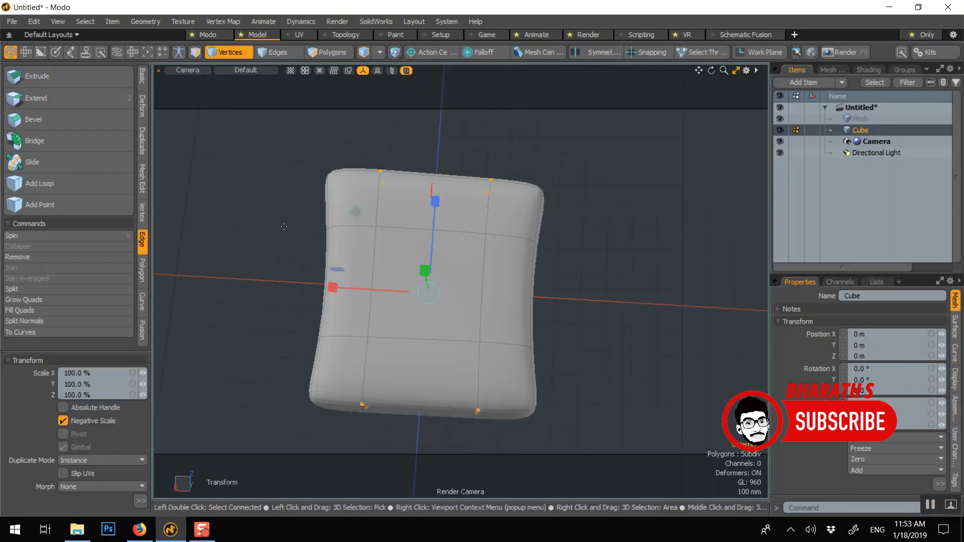
alt+drag(220, 240, 363, 254)
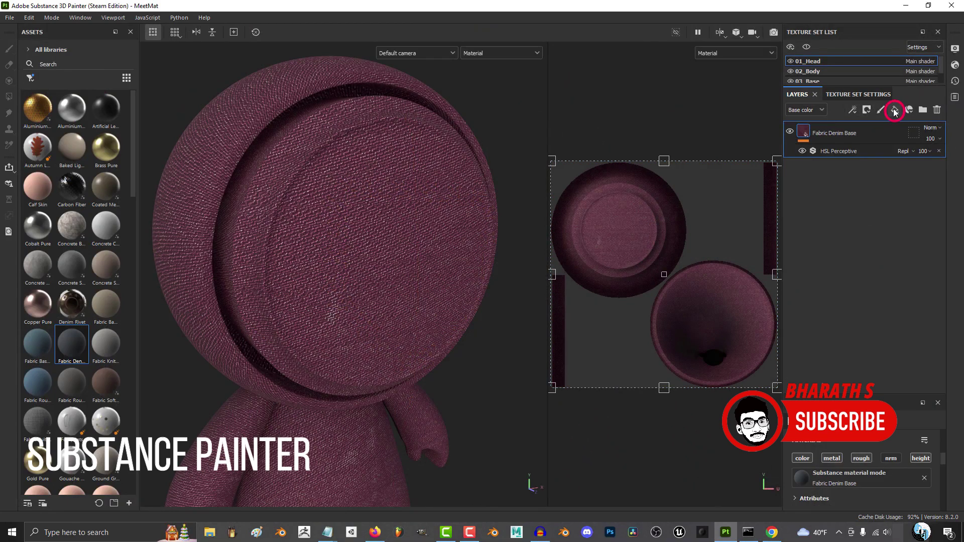
Add a fill layer with a black mask driven by the Auto Stitcher generator.
click(895, 110)
right_click(816, 132)
click(844, 149)
click(818, 131)
right_click(820, 135)
click(857, 324)
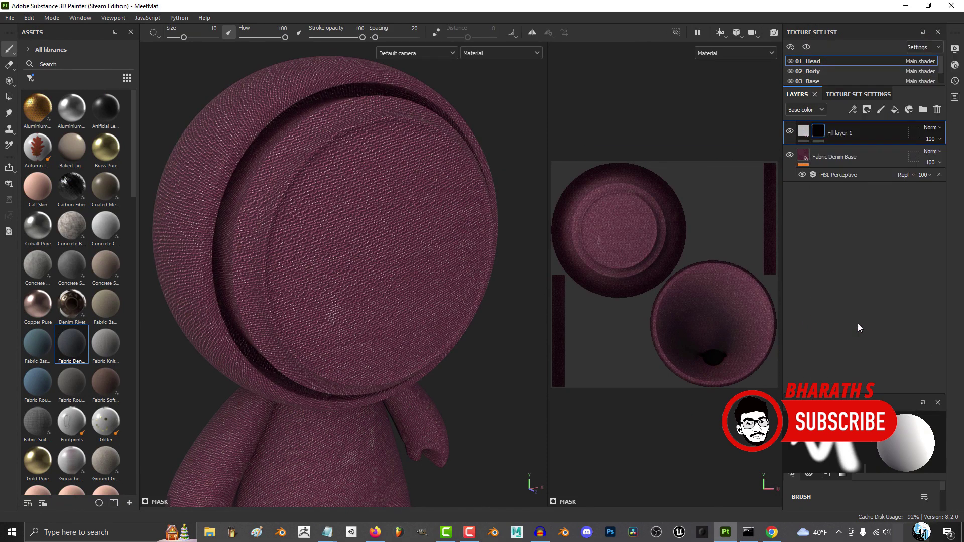
click(864, 445)
click(914, 331)
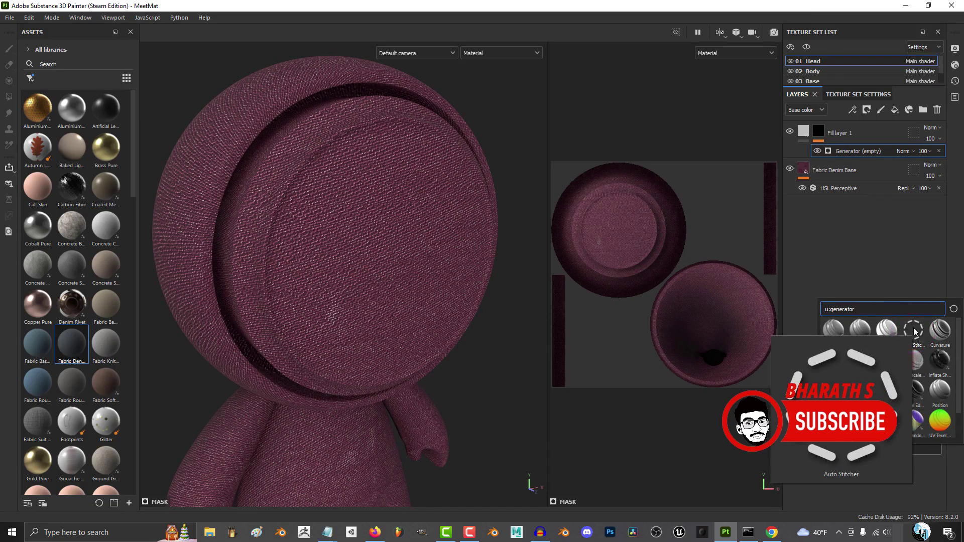
Set the Auto Stitcher mask mode to Curvature.
alt+drag(333, 205, 321, 261)
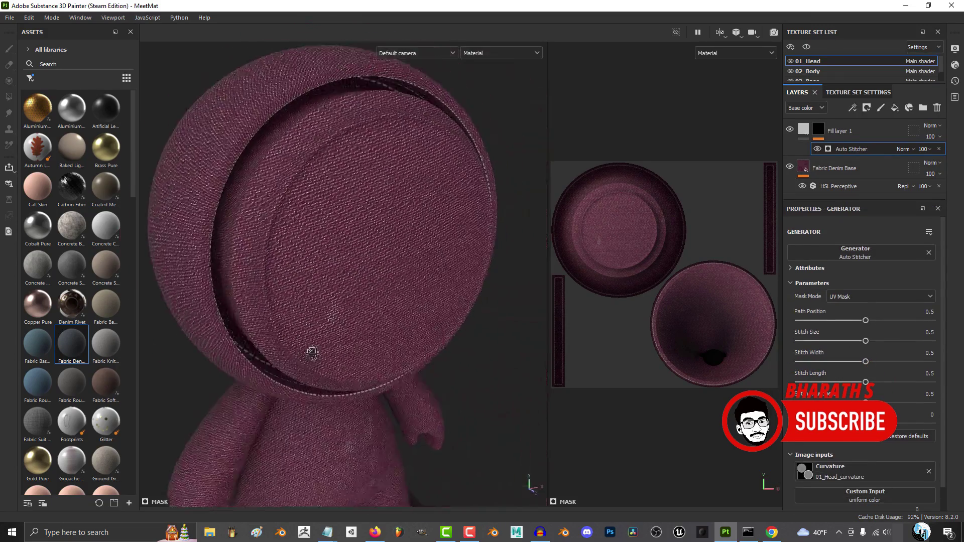
scroll(633, 282, up, 6)
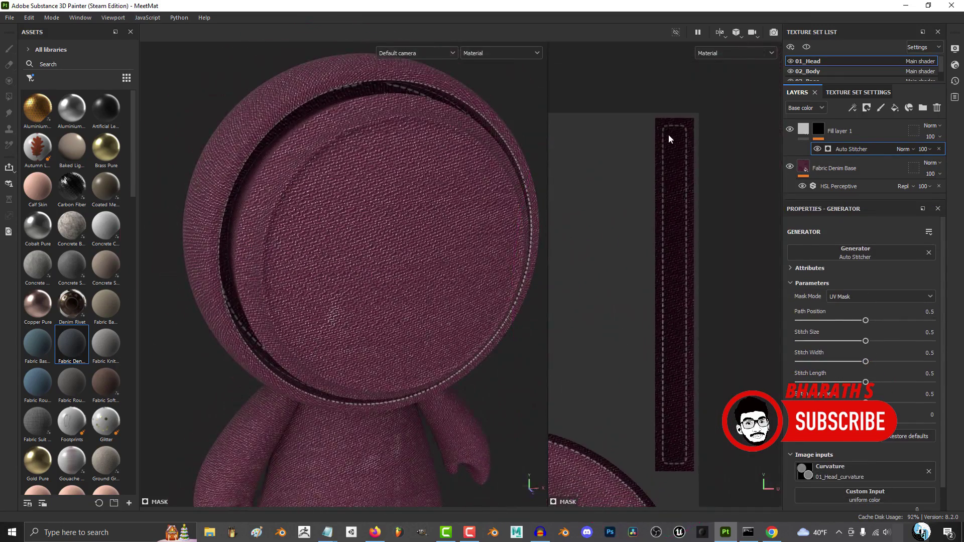
scroll(661, 368, down, 4)
scroll(708, 379, down, 5)
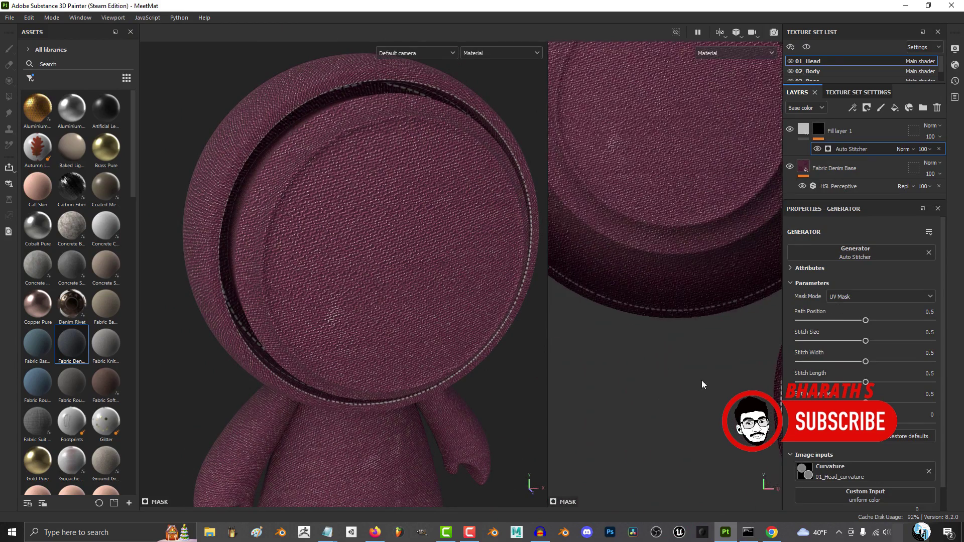
middle_drag(729, 321, 650, 312)
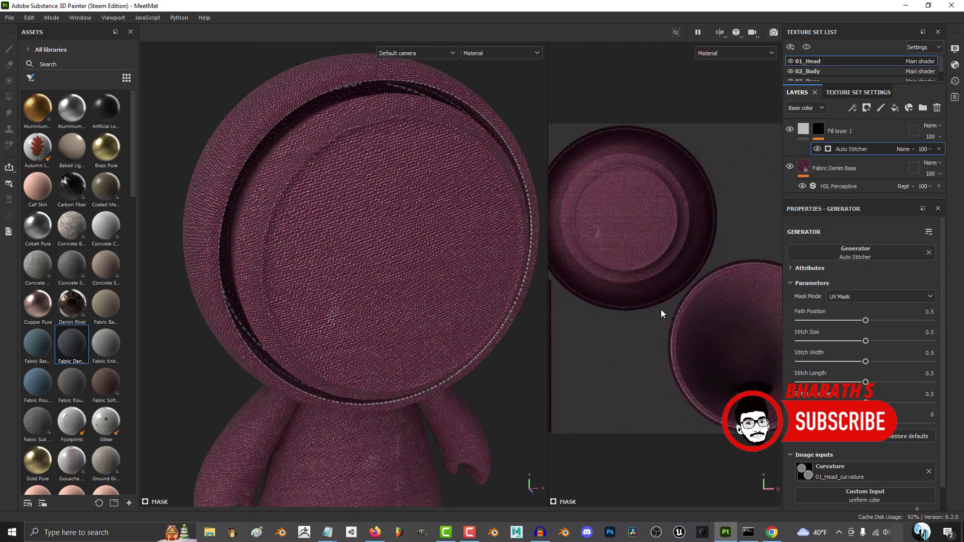
scroll(724, 323, down, 2)
scroll(685, 317, up, 3)
scroll(691, 314, down, 1)
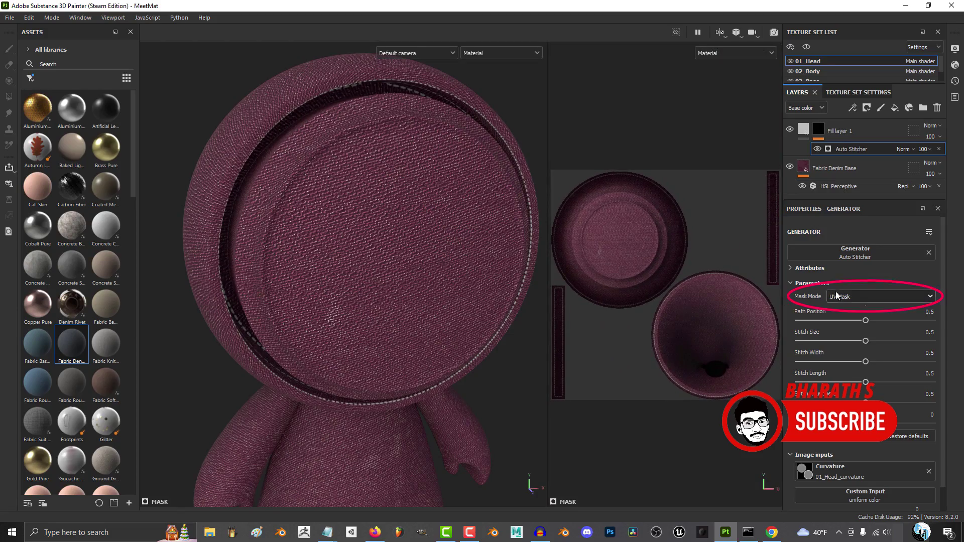
click(866, 320)
Display the Curvature map in the viewport.
mouse_move(447, 297)
alt+mouse_down()
mouse_move(439, 281)
mouse_move(452, 262)
mouse_move(437, 341)
mouse_move(452, 301)
alt+mouse_up()
click(502, 53)
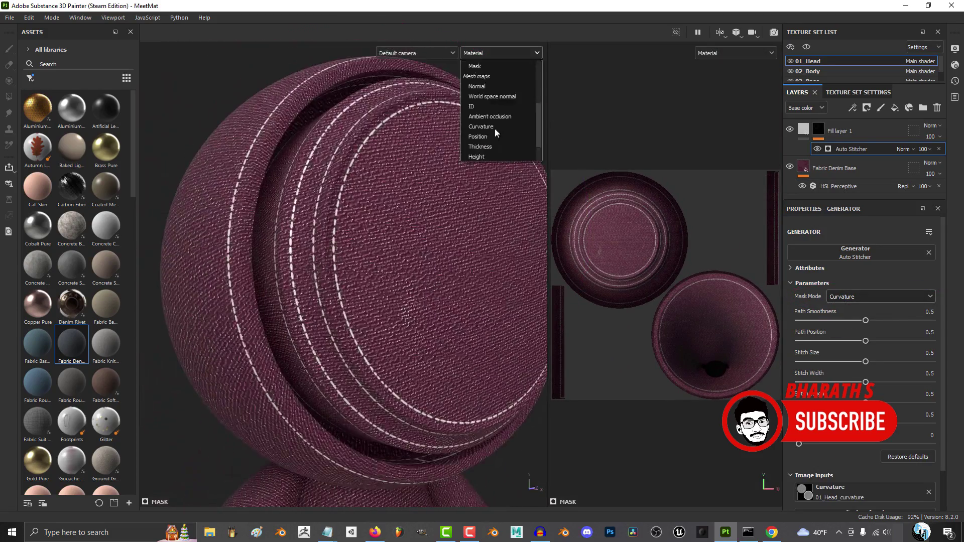
click(492, 128)
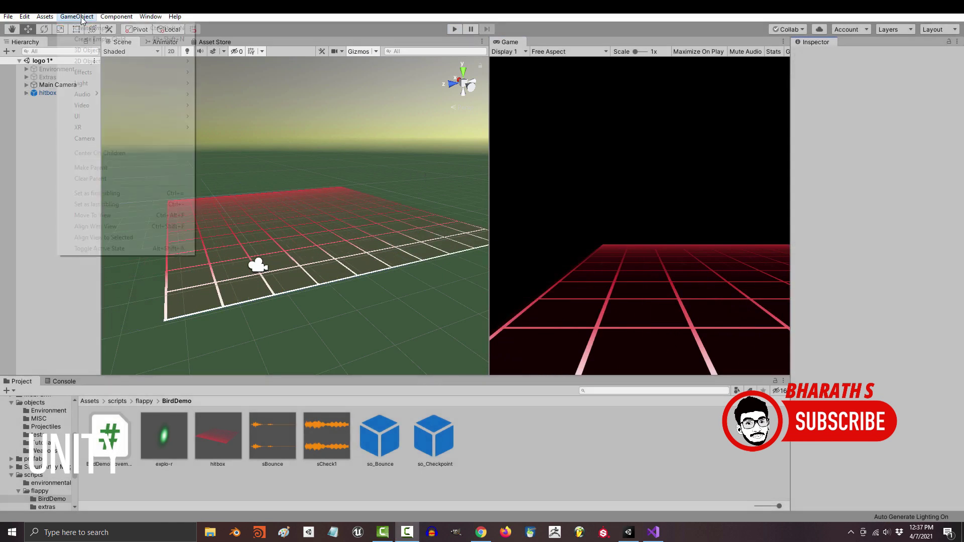
Create an empty game object and a new C# script named 'BirdDe…'.
click(82, 17)
click(92, 28)
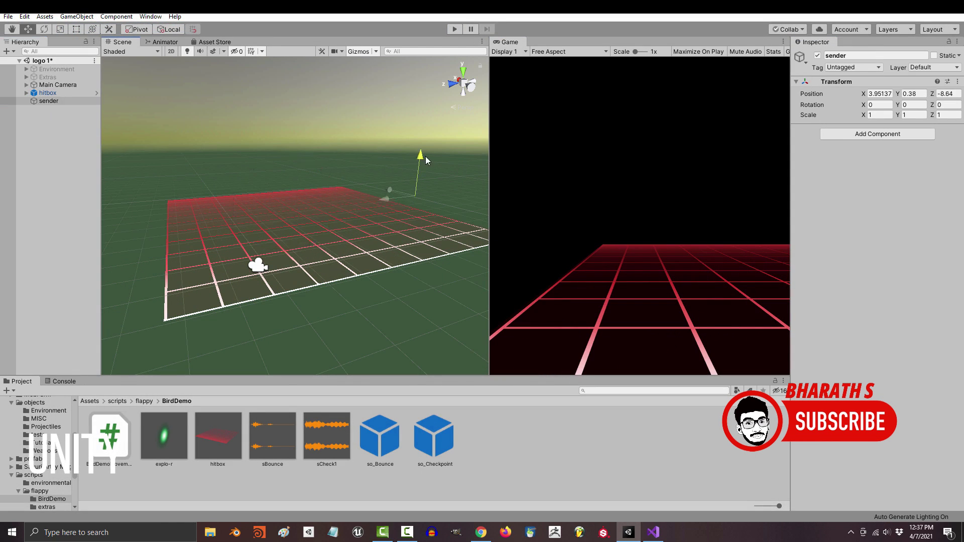
right_click(545, 487)
mouse_move(568, 178)
click(713, 155)
text(BirdDe)
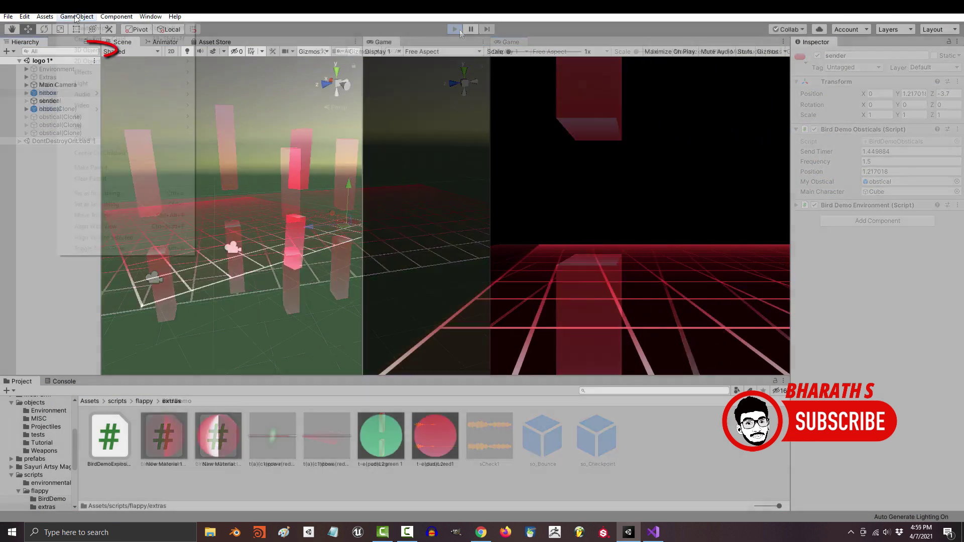
Add a 3D cube to the scene.
click(76, 16)
mouse_move(129, 56)
click(219, 47)
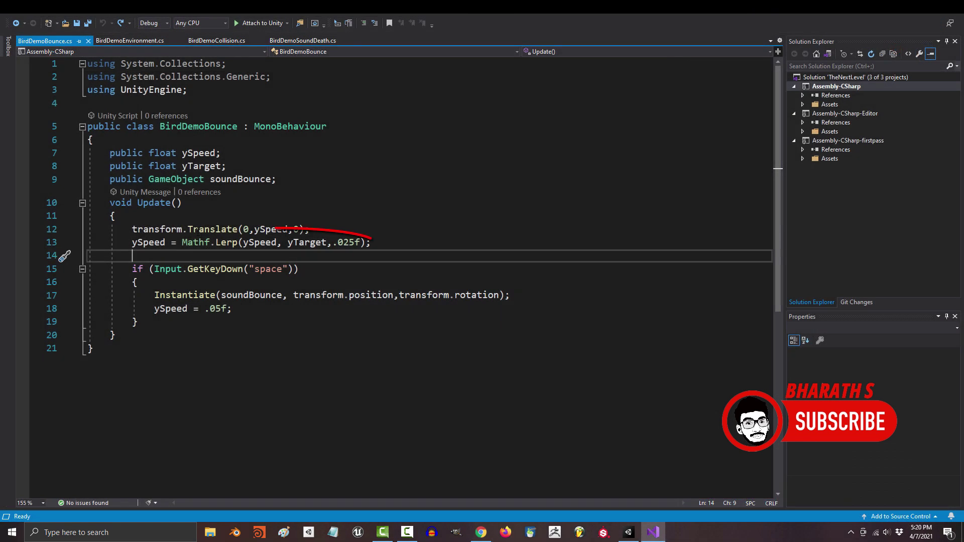
Select the Mathf.Lerp call on line 13.
drag(182, 243, 223, 243)
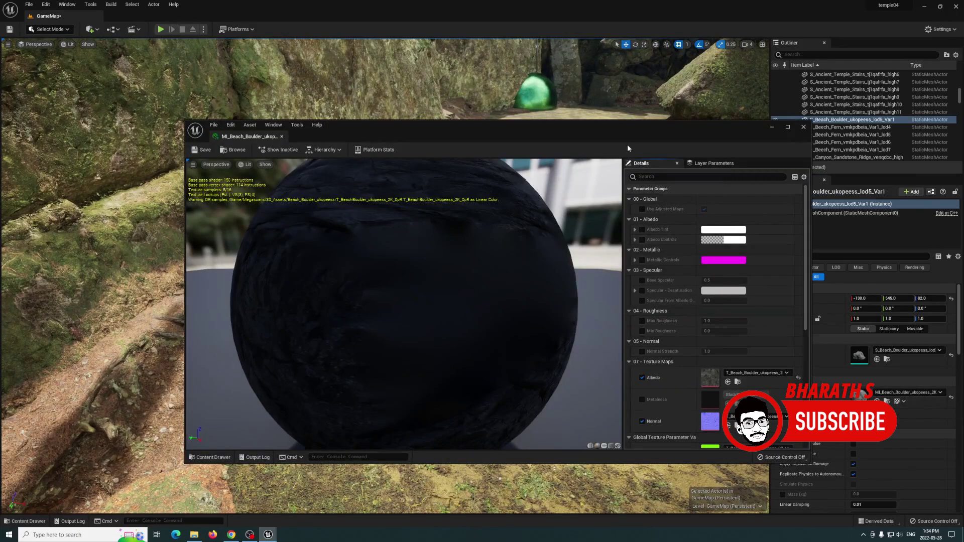
Walk the player toward the checkpoint pedestal, then select the right toe tip effector.
drag(628, 144, 595, 221)
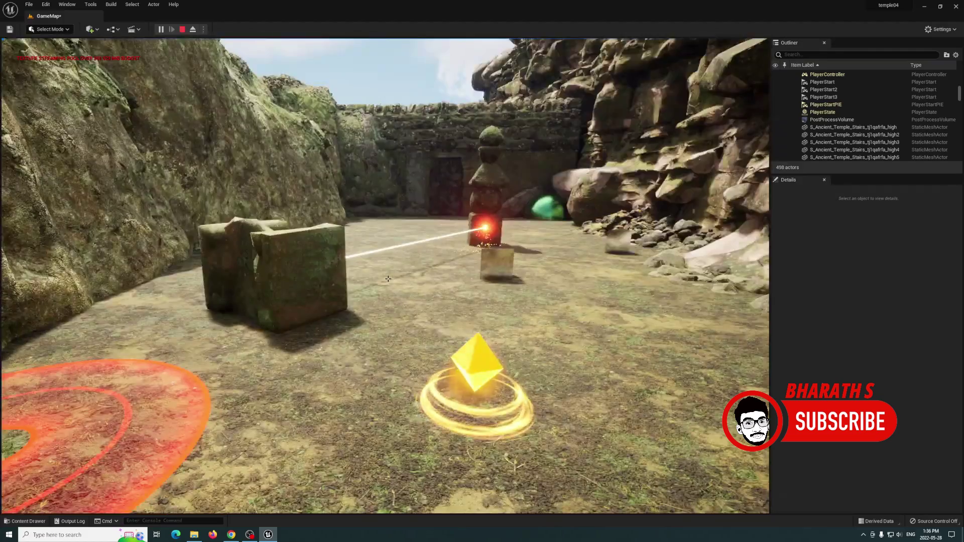
key(w)
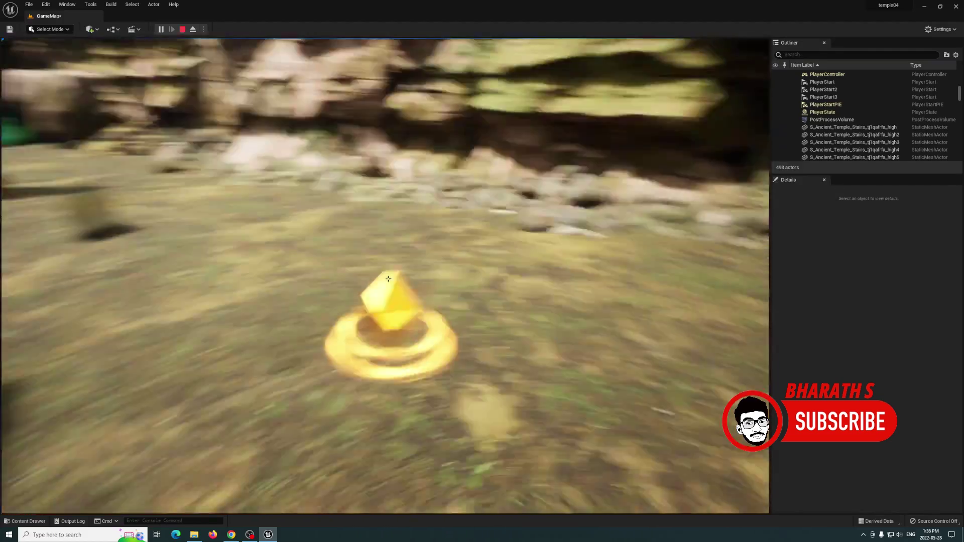
key(w)
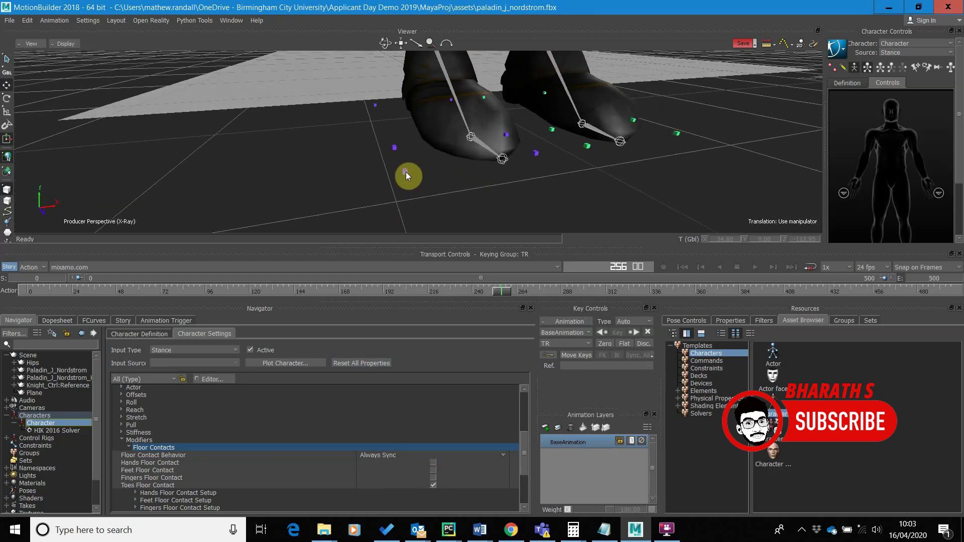
click(406, 171)
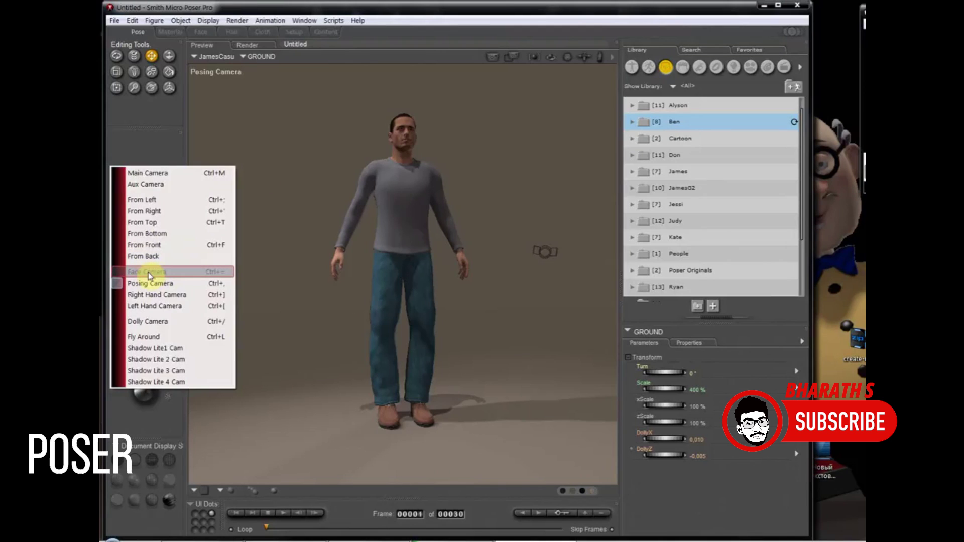
Switch Poser to the Face Camera close-up and give the character the Ben Fear expression.
click(154, 273)
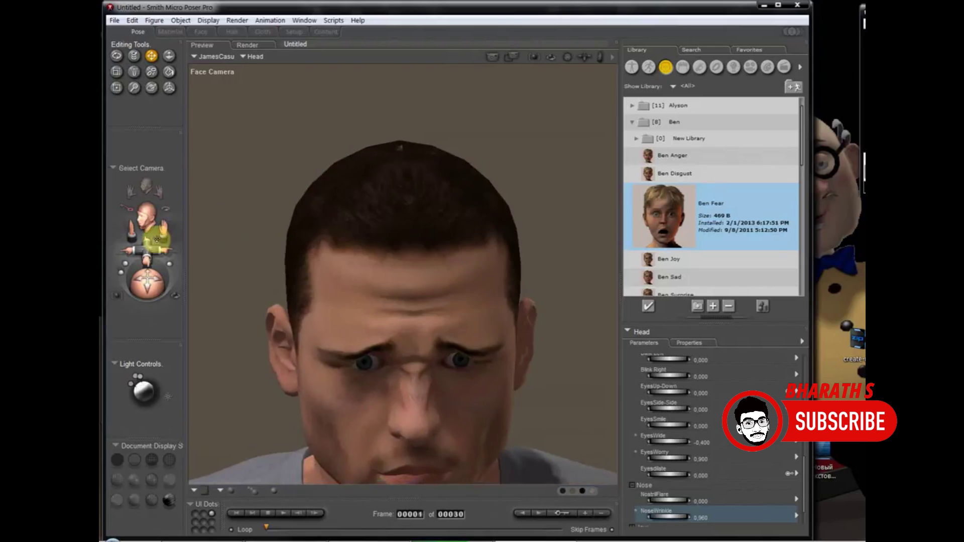
scroll(274, 399, down, 5)
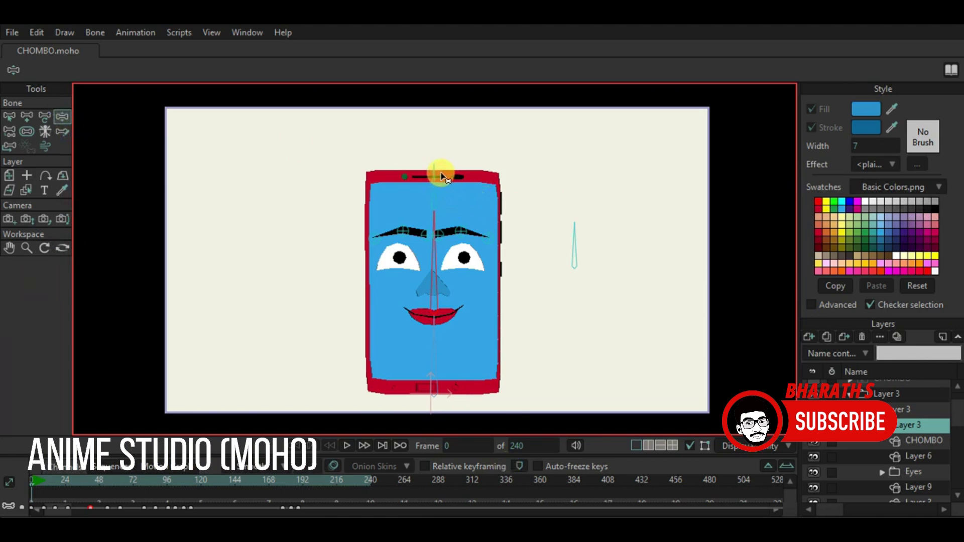
Rotate the CHOMBO phone's top bone so its body leans sideways at the top.
drag(429, 174, 431, 175)
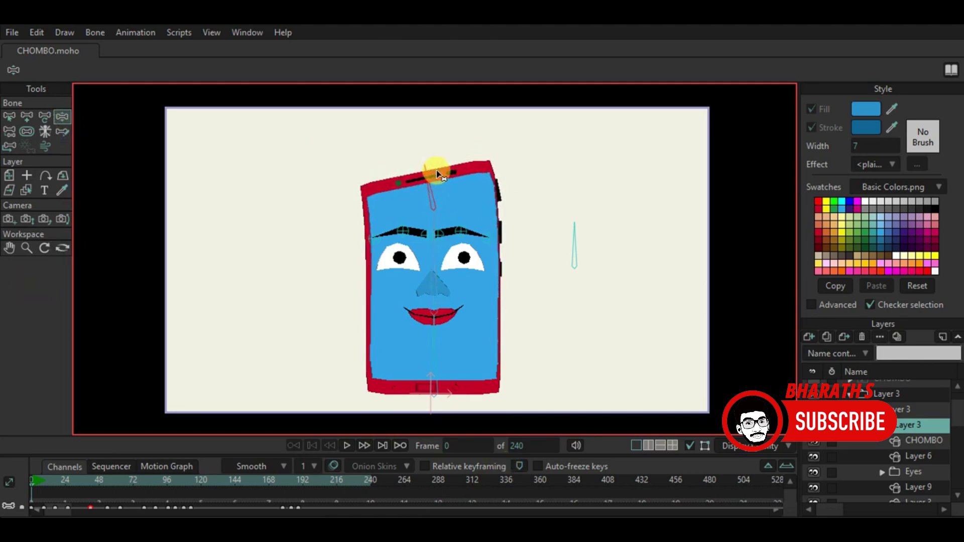